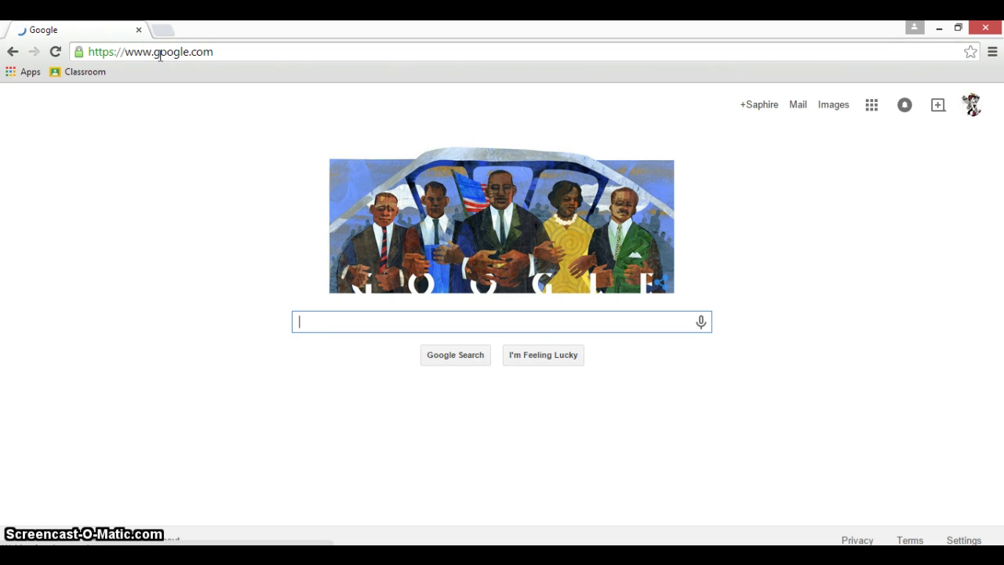
# Step: Go to Google Classroom and open the Substitute Day Assignment in the 7th Grade Music class
pyautogui.click(159, 52)
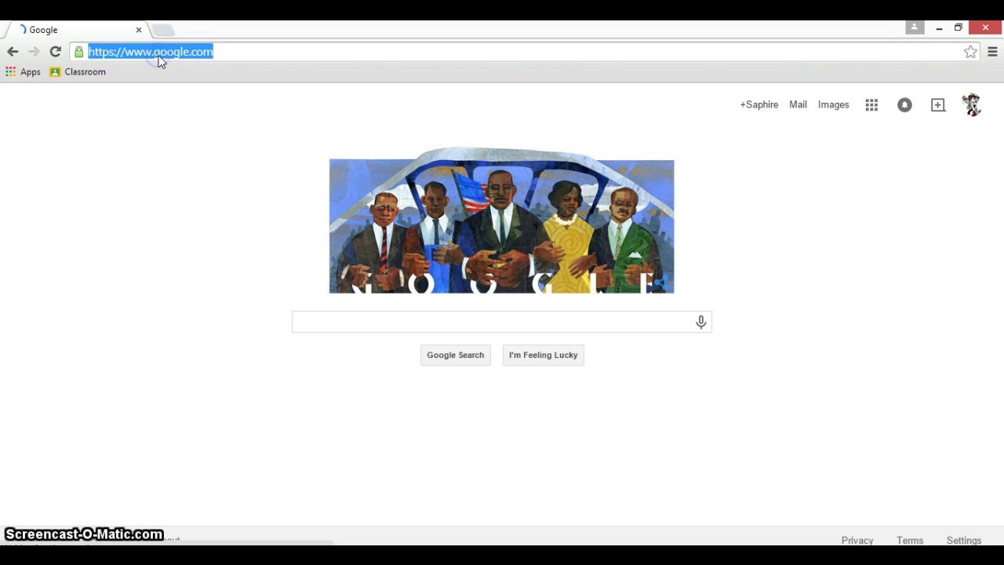
pyautogui.write('classroom')
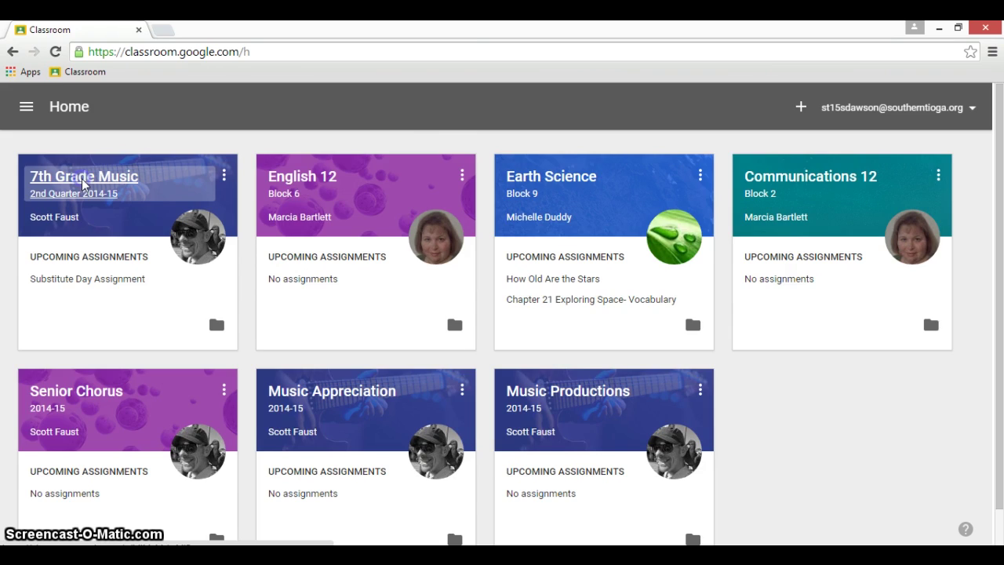
pyautogui.click(82, 182)
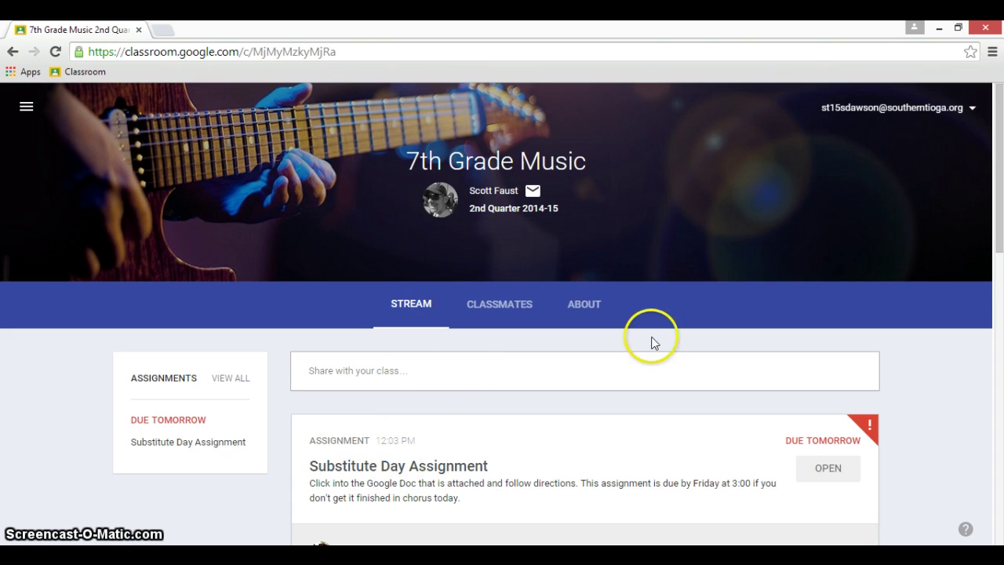
pyautogui.scroll(-2, 45, 258)
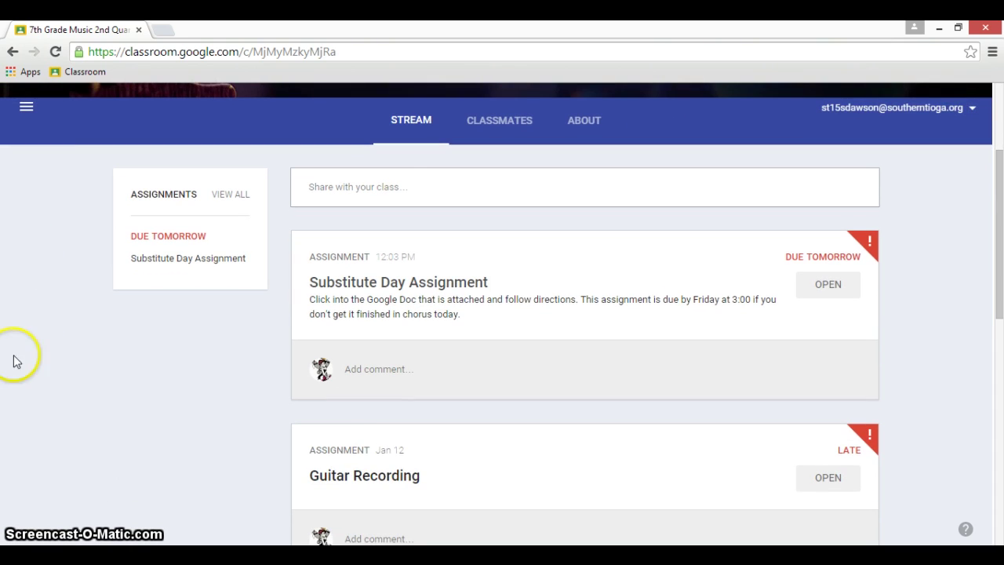
pyautogui.click(473, 285)
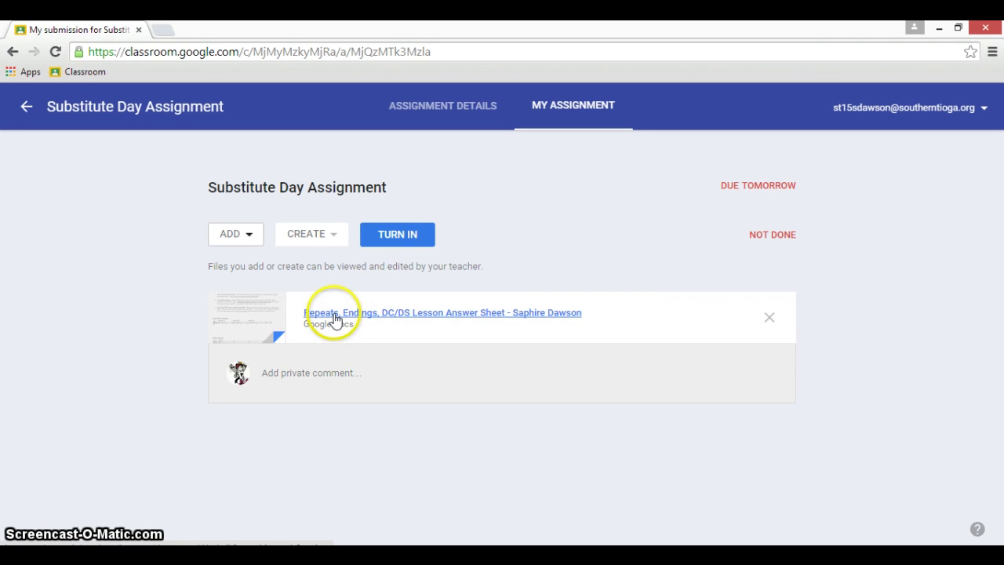
# Step: Open the attached Repeats, Endings, DC/DS Lesson Answer Sheet and place the cursor below the Single Measure Repeats staff
pyautogui.click(335, 318)
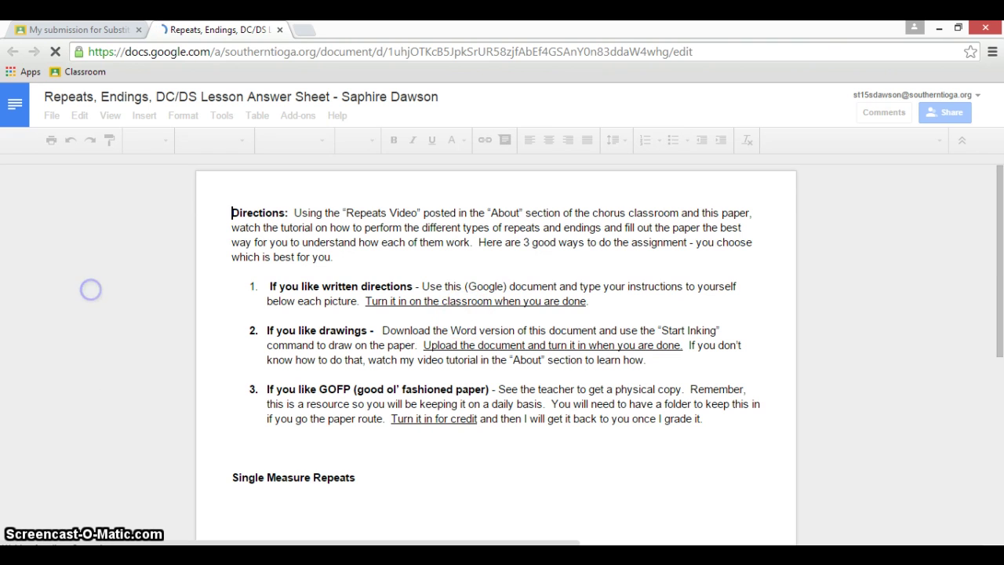
pyautogui.scroll(-3, 236, 338)
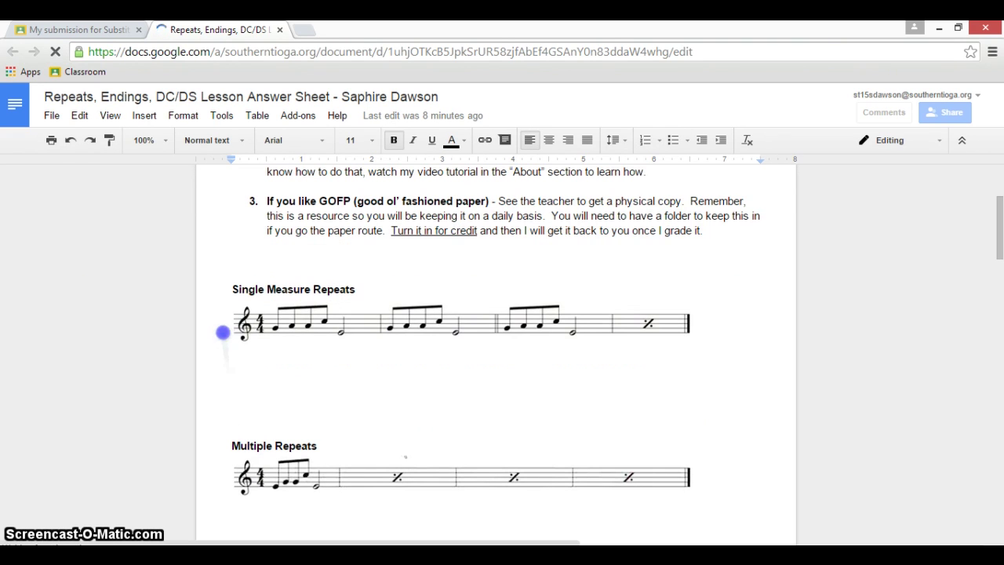
pyautogui.scroll(-3, 247, 382)
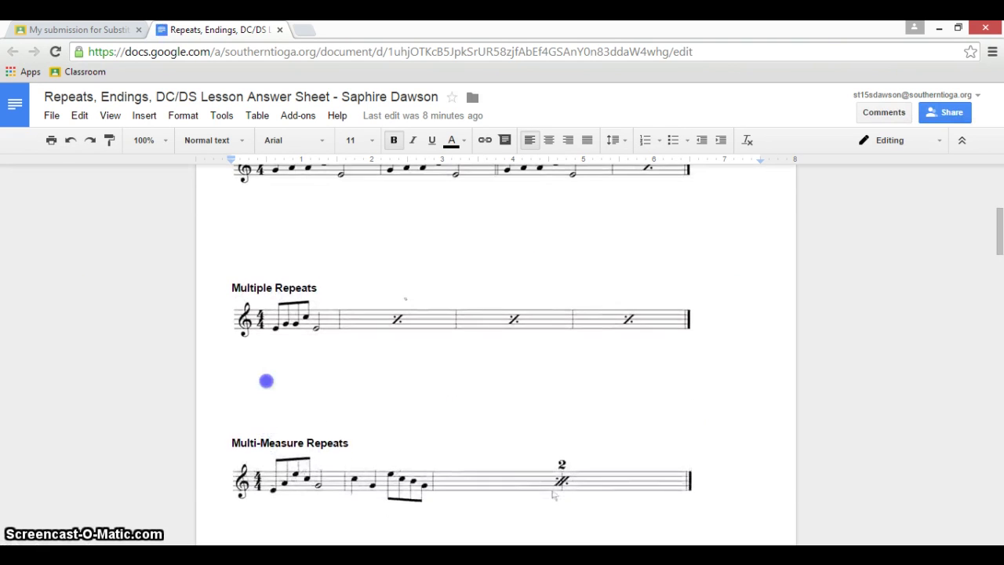
pyautogui.scroll(3, 264, 420)
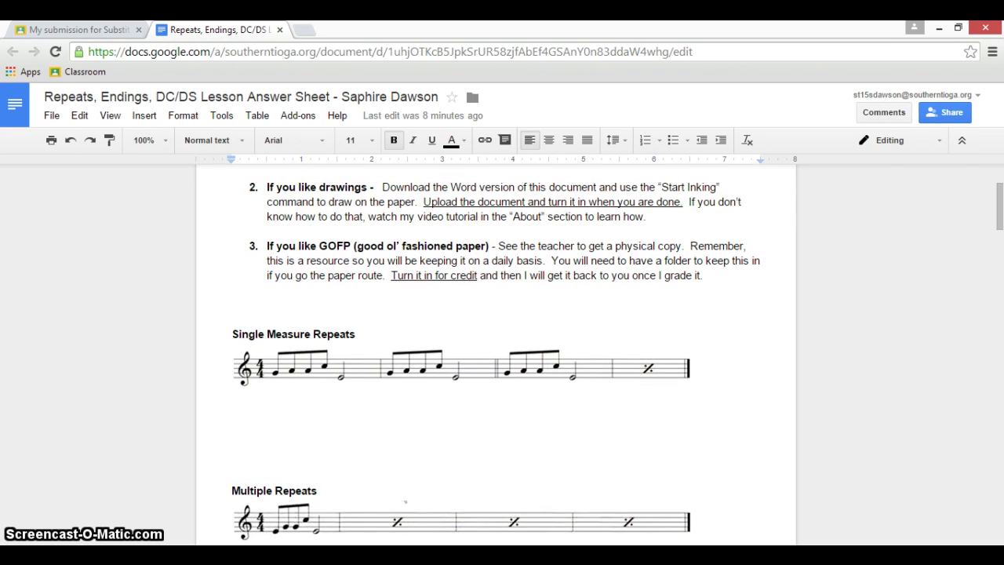
pyautogui.doubleClick(244, 413)
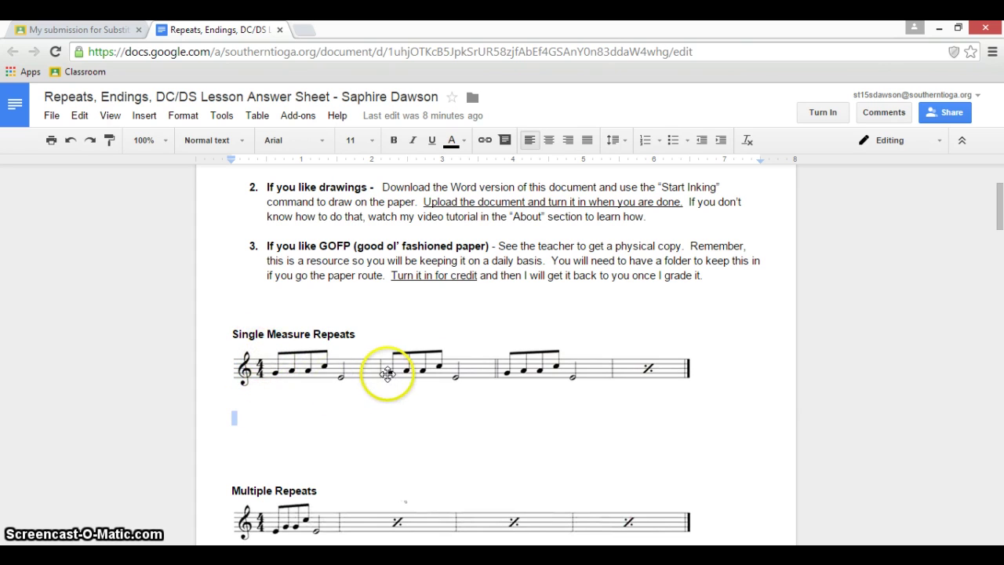
pyautogui.click(317, 439)
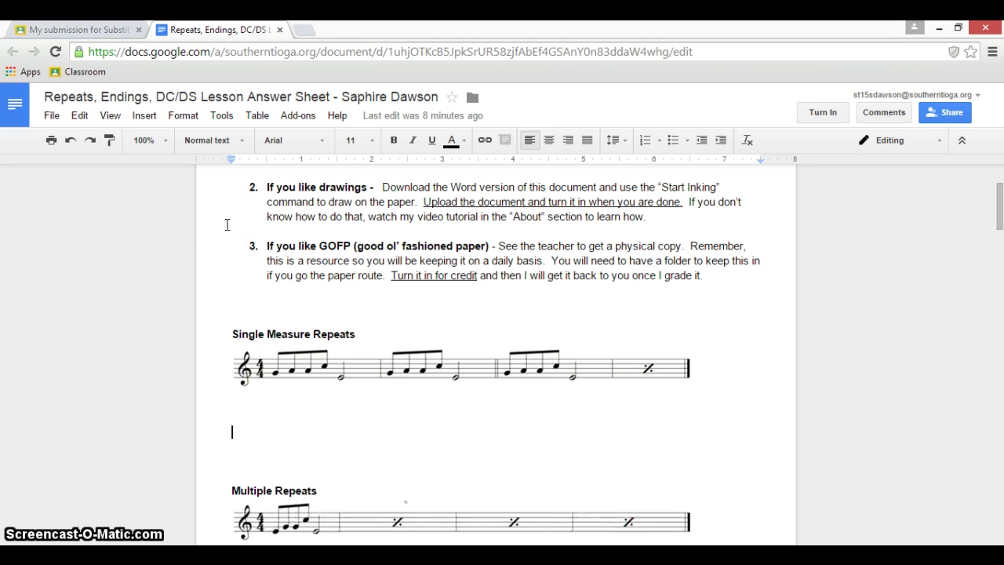
pyautogui.click(179, 244)
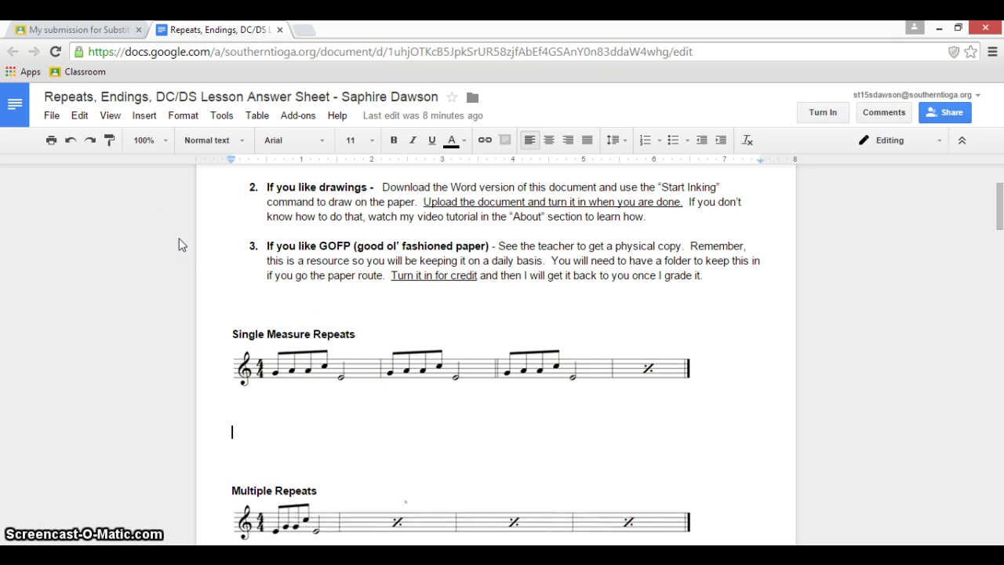
# Step: Download the answer sheet in Microsoft Word (.docx) format
pyautogui.click(63, 115)
pyautogui.click(63, 115)
pyautogui.click(63, 115)
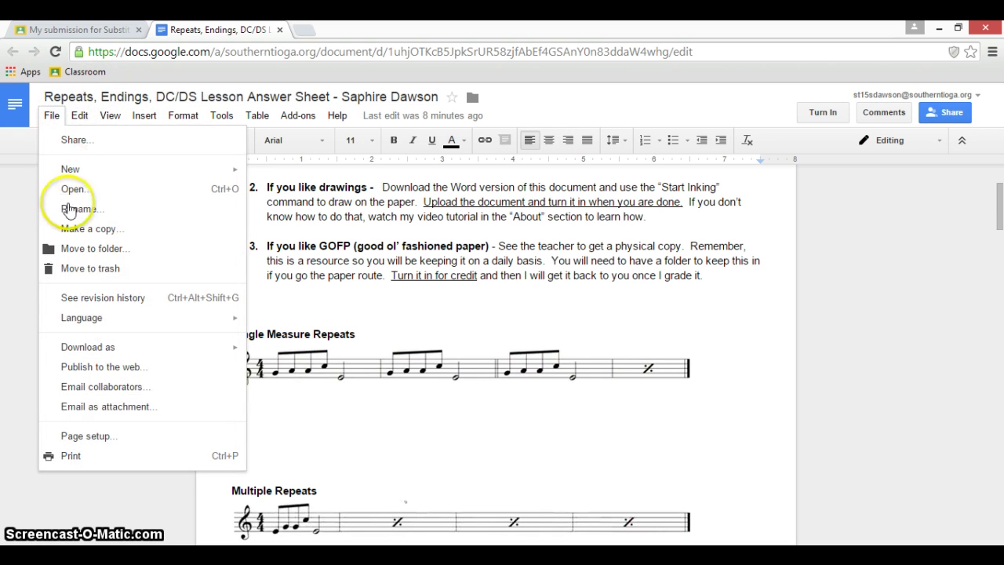
pyautogui.moveTo(79, 346)
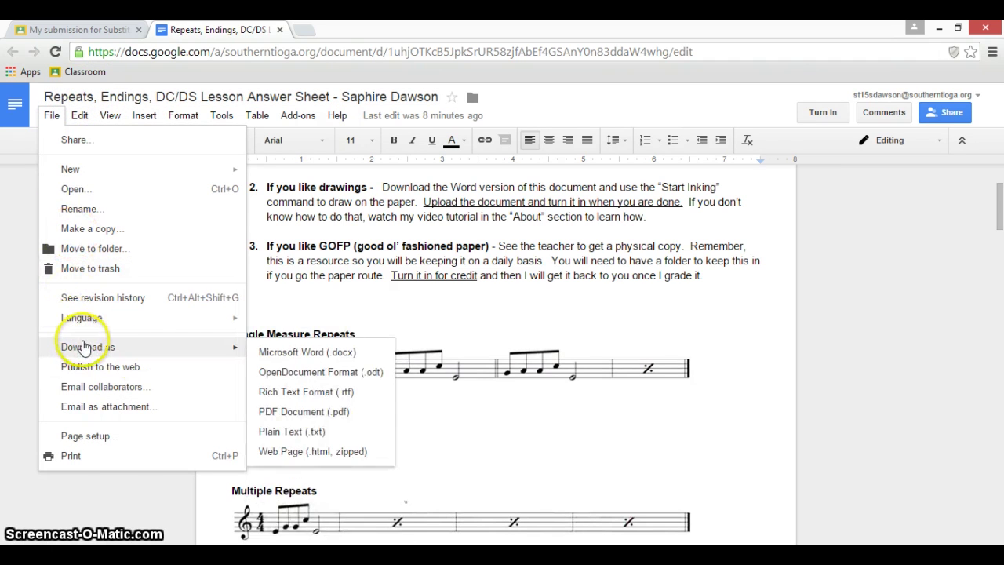
pyautogui.click(267, 354)
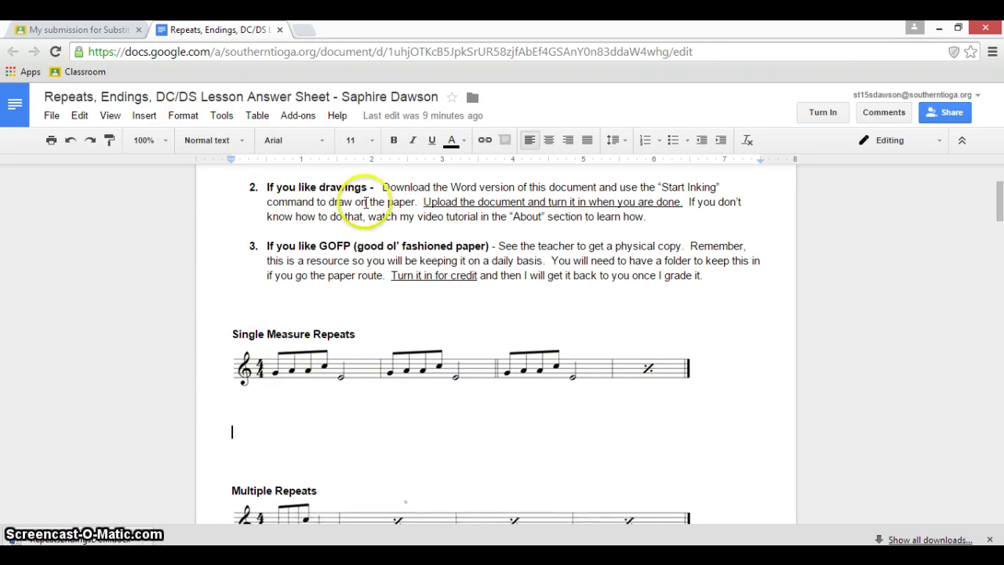
# Step: Close the online answer sheet and open the downloaded copy in Word with editing enabled
pyautogui.click(280, 30)
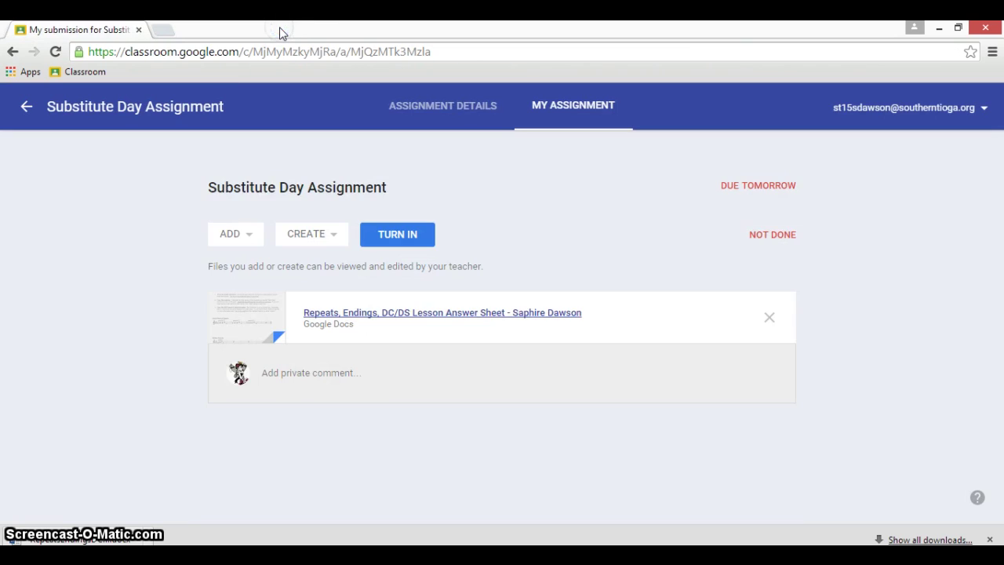
pyautogui.click(123, 539)
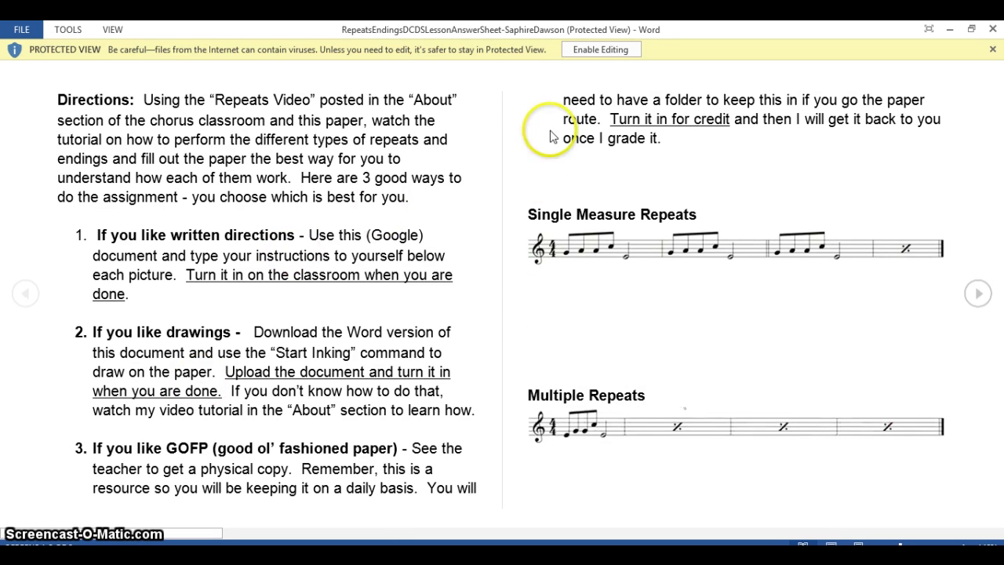
pyautogui.click(585, 53)
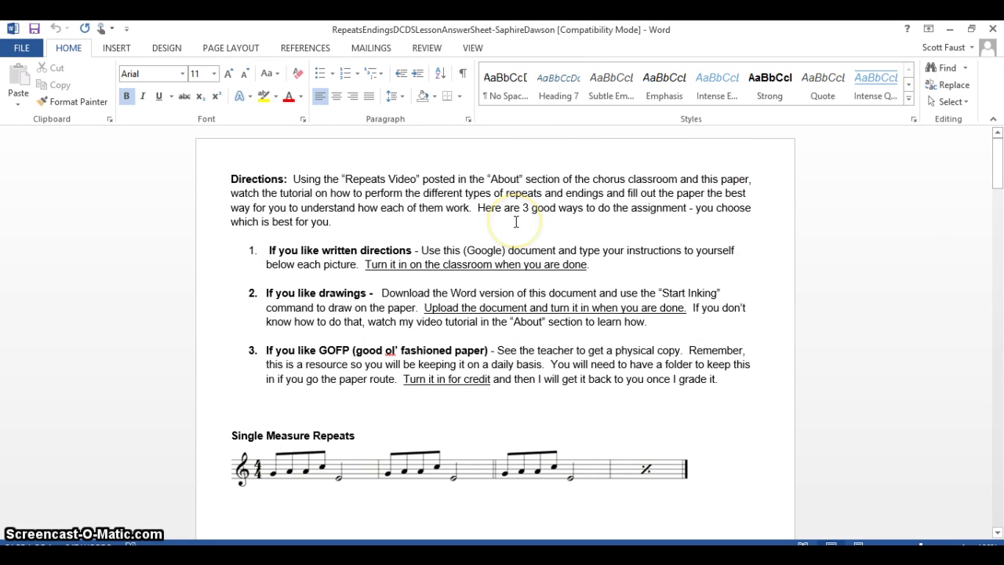
# Step: Ink a blue arrow above the Single Measure Repeats staff, curving from the last measure back to the one before, with Start Inking
pyautogui.scroll(-3, 515, 222)
pyautogui.scroll(3, 516, 222)
pyautogui.scroll(-6, 517, 222)
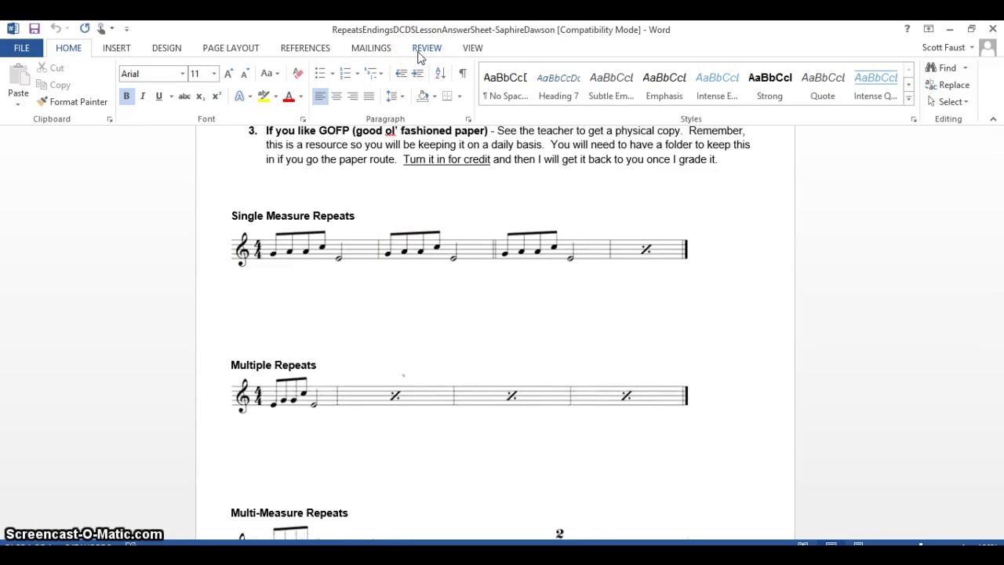
pyautogui.click(426, 49)
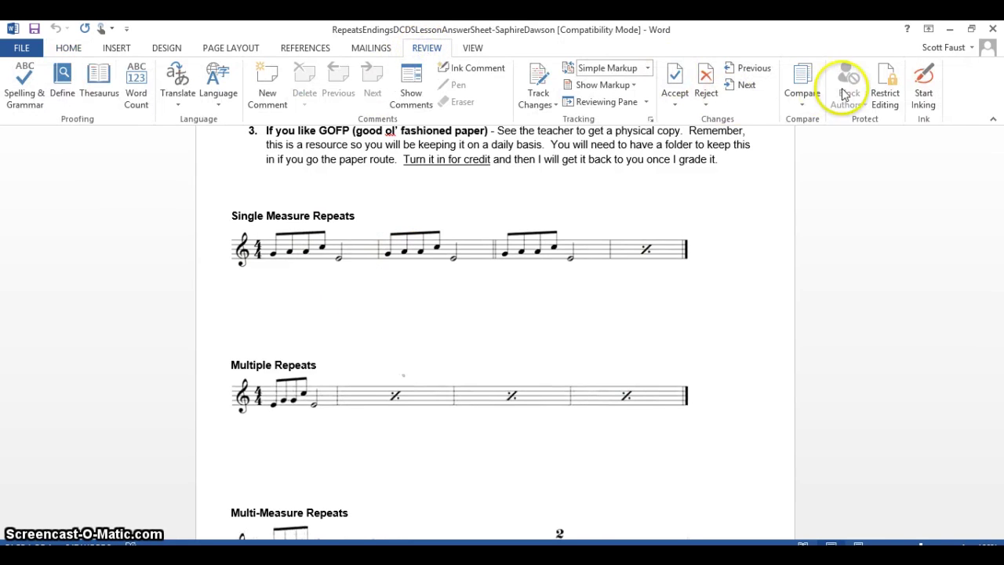
pyautogui.click(924, 86)
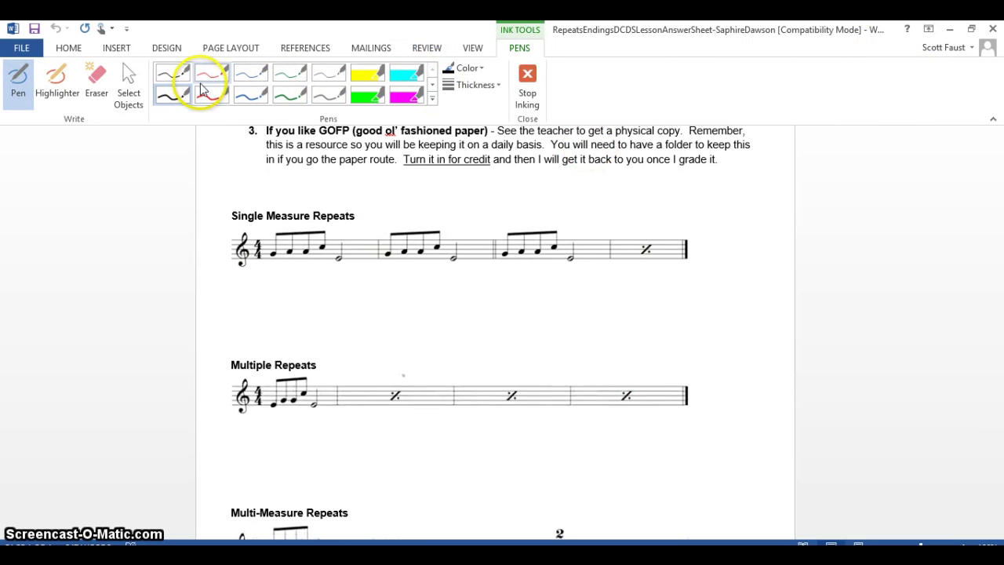
pyautogui.click(204, 99)
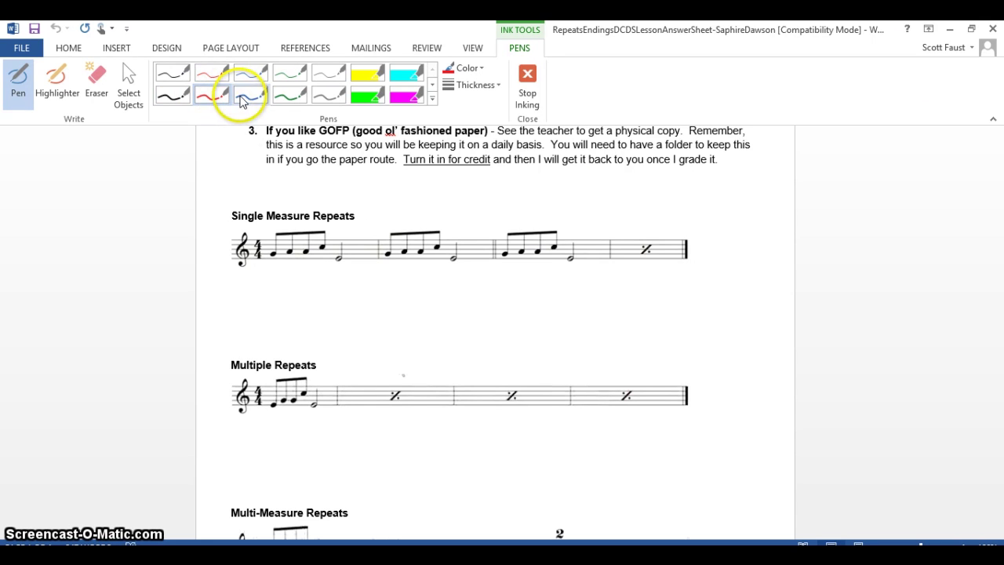
pyautogui.click(242, 99)
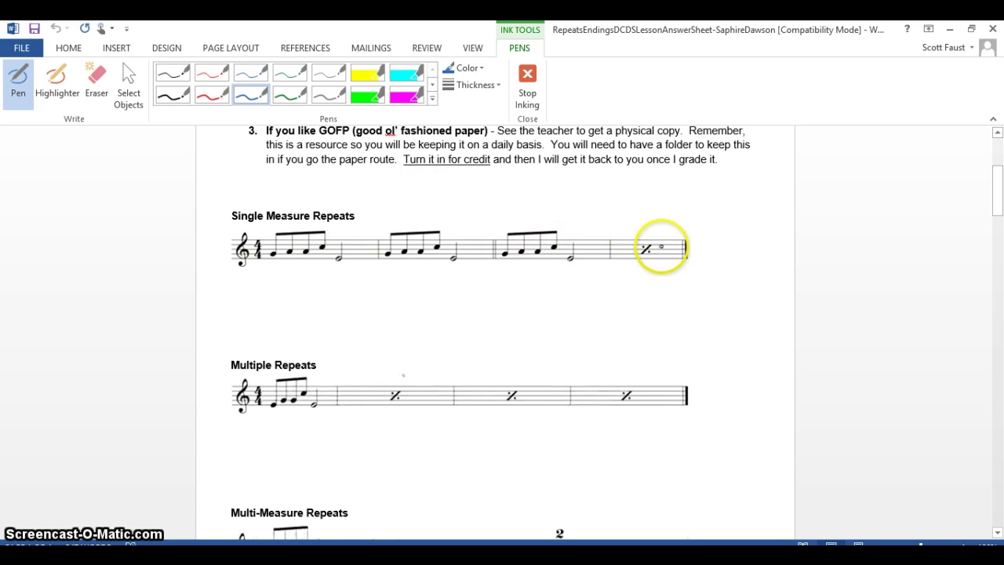
pyautogui.moveTo(669, 236)
pyautogui.mouseDown()
pyautogui.moveTo(654, 220)
pyautogui.moveTo(605, 217)
pyautogui.mouseUp()
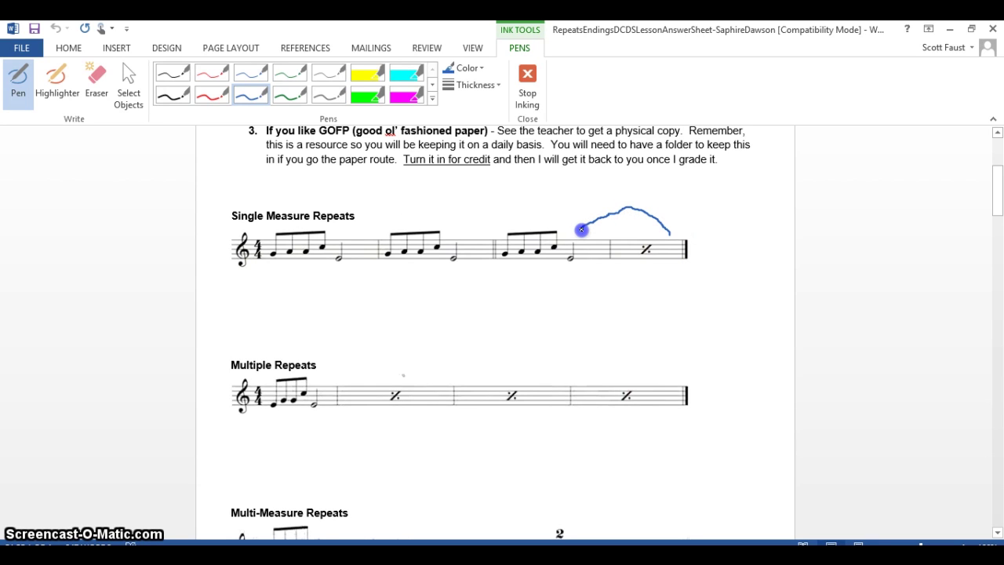
pyautogui.moveTo(590, 233); pyautogui.dragTo(590, 231)
pyautogui.click(528, 85)
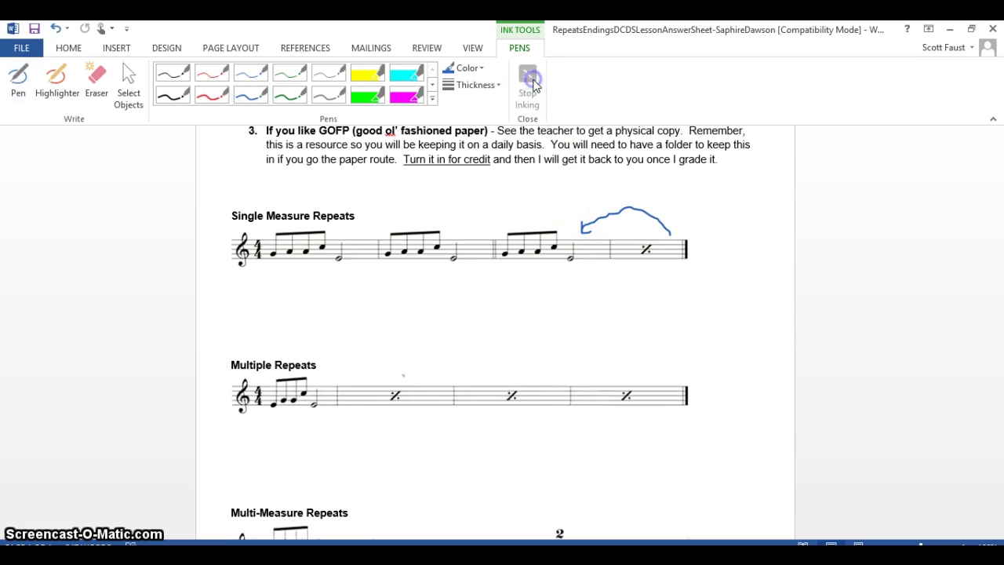
# Step: Write "Just repeat the measure before it." below the Single Measure Repeats staff
pyautogui.click(419, 292)
pyautogui.write('Just repeat the m')
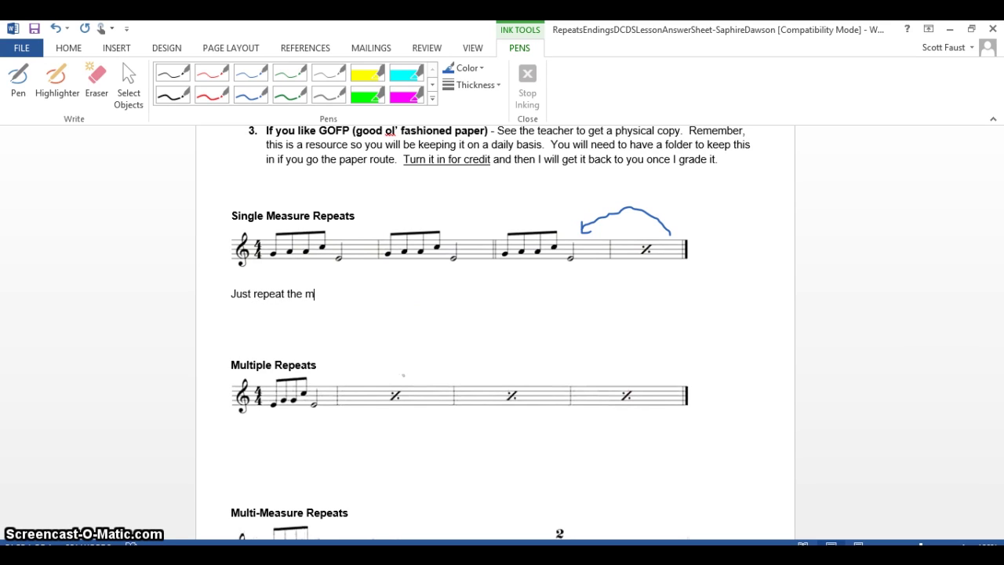
pyautogui.write('easure before it.')
# Step: Format the note under the Single Measure Repeats staff with red text and yellow highlighting
pyautogui.doubleClick(370, 292)
pyautogui.tripleClick(370, 293)
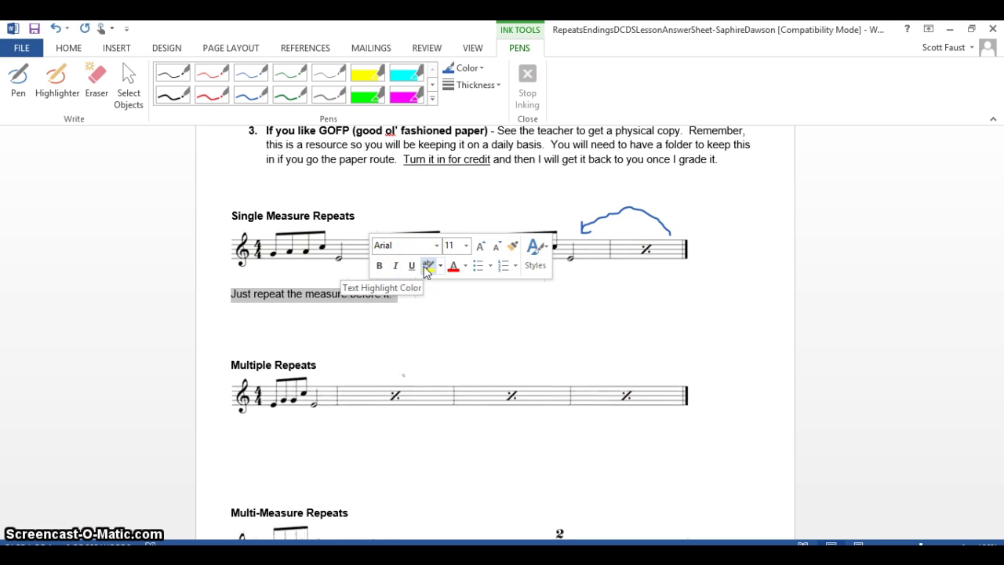
pyautogui.click(453, 266)
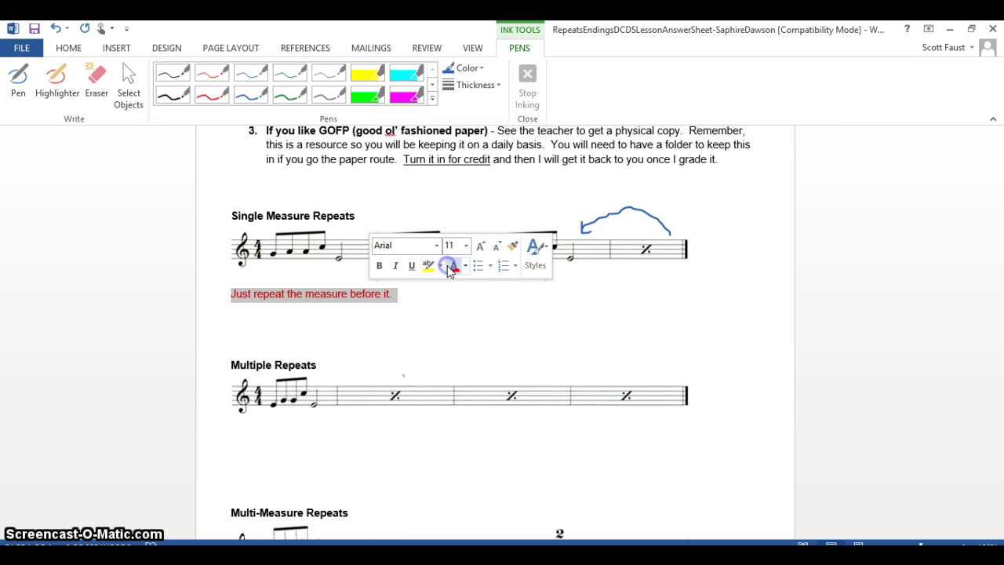
pyautogui.click(430, 266)
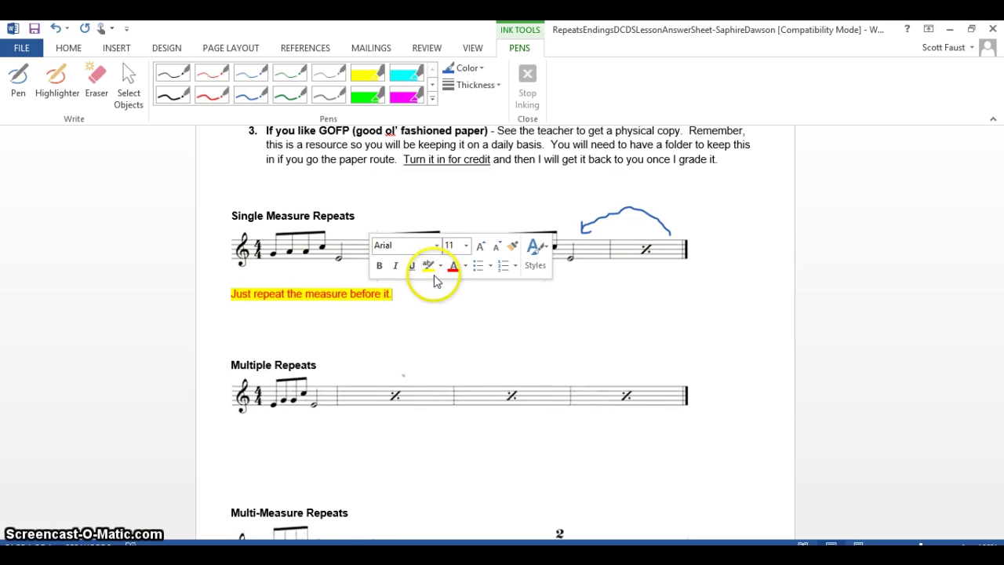
pyautogui.click(433, 284)
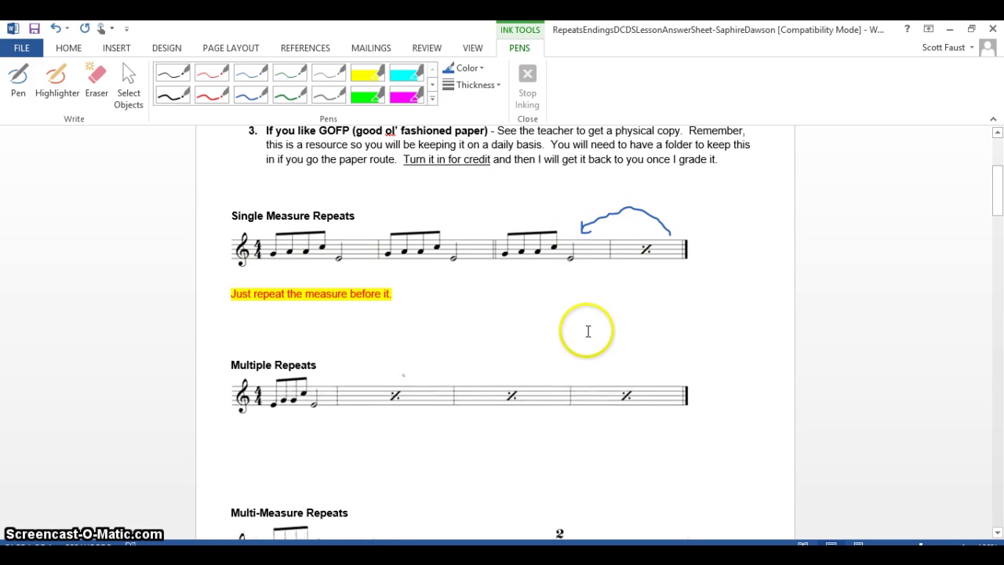
# Step: Draw a freehand blue doodle of two crossing wavy lines joined by a loop above the Multiple Repeats staff, and stop inking
pyautogui.click(21, 84)
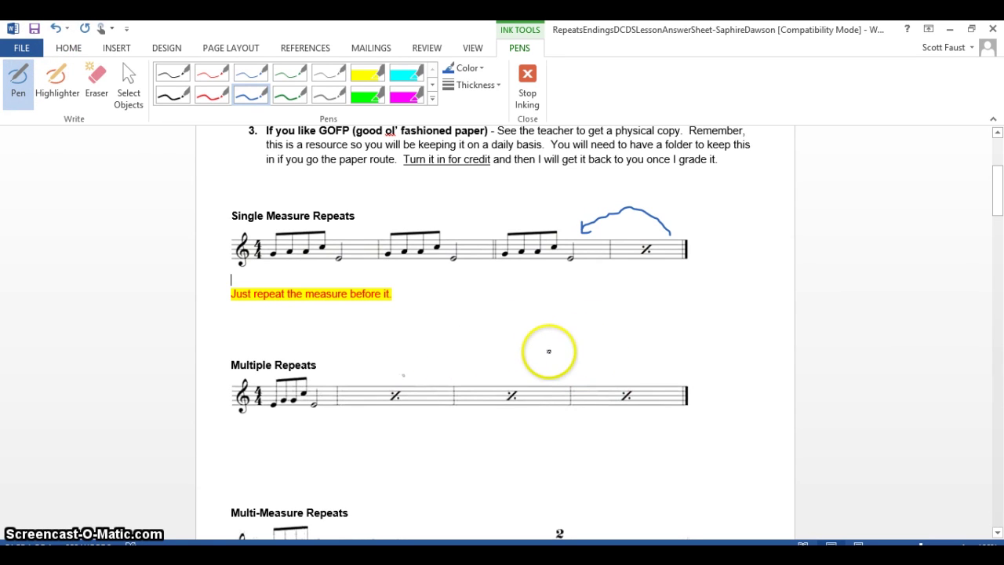
pyautogui.moveTo(624, 348)
pyautogui.mouseDown()
pyautogui.moveTo(567, 336)
pyautogui.moveTo(612, 325)
pyautogui.mouseUp()
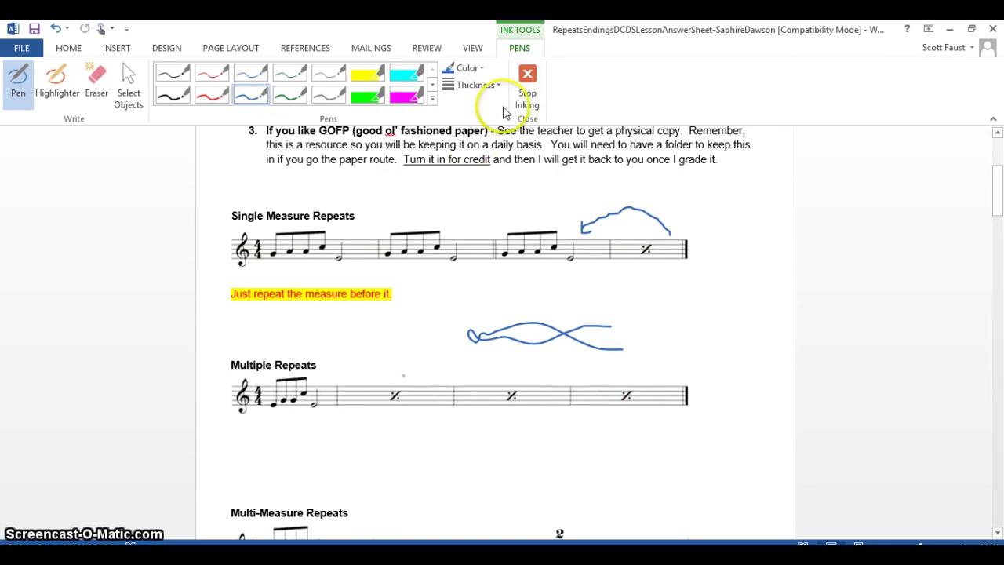
pyautogui.click(525, 81)
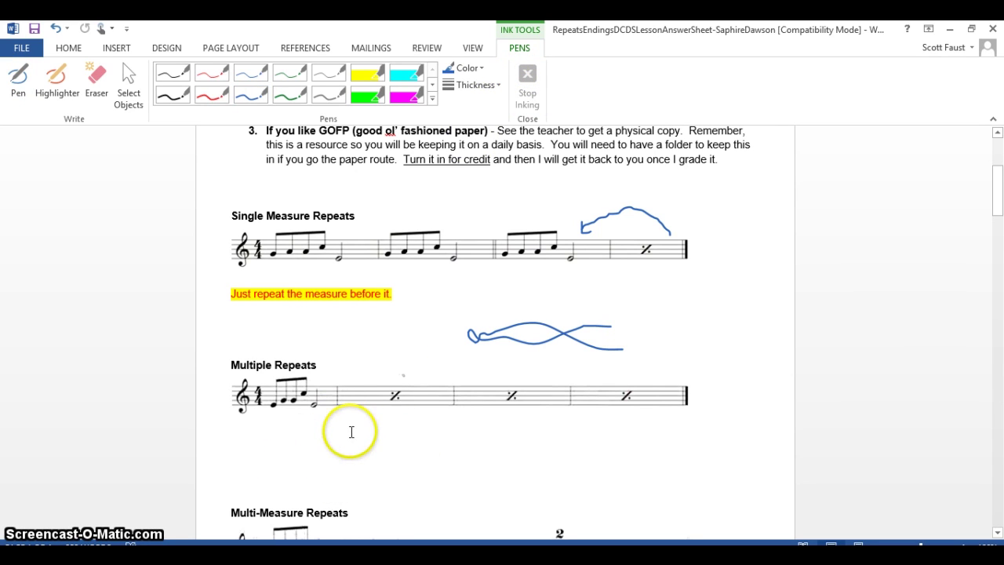
# Step: Try to save the annotated answer sheet to the Downloads folder on the computer with Save As
pyautogui.click(292, 447)
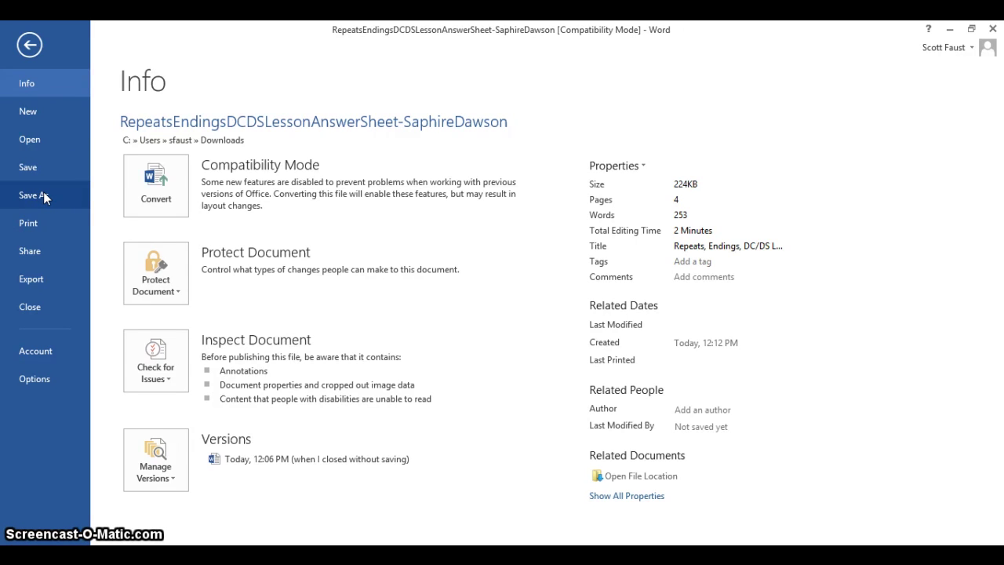
pyautogui.click(43, 195)
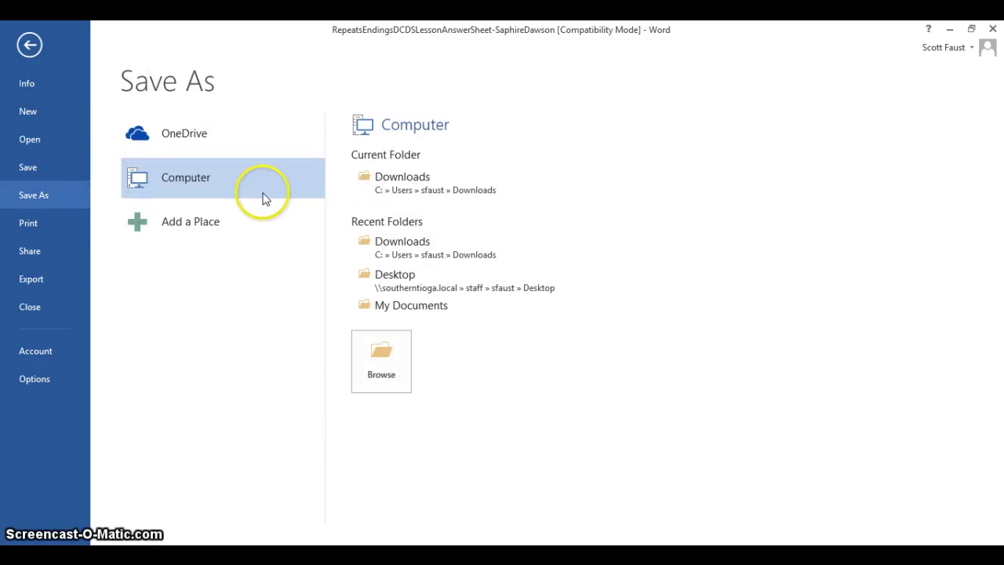
pyautogui.click(416, 188)
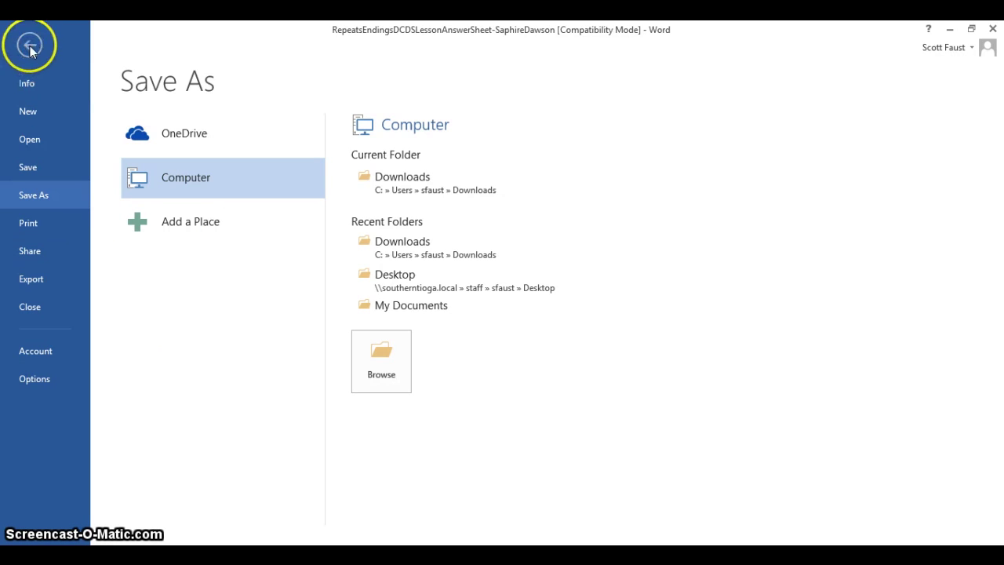
# Step: Switch to Google Classroom in the browser and upload the answer sheet Word file from Downloads to the Substitute Day Assignment
pyautogui.click(98, 339)
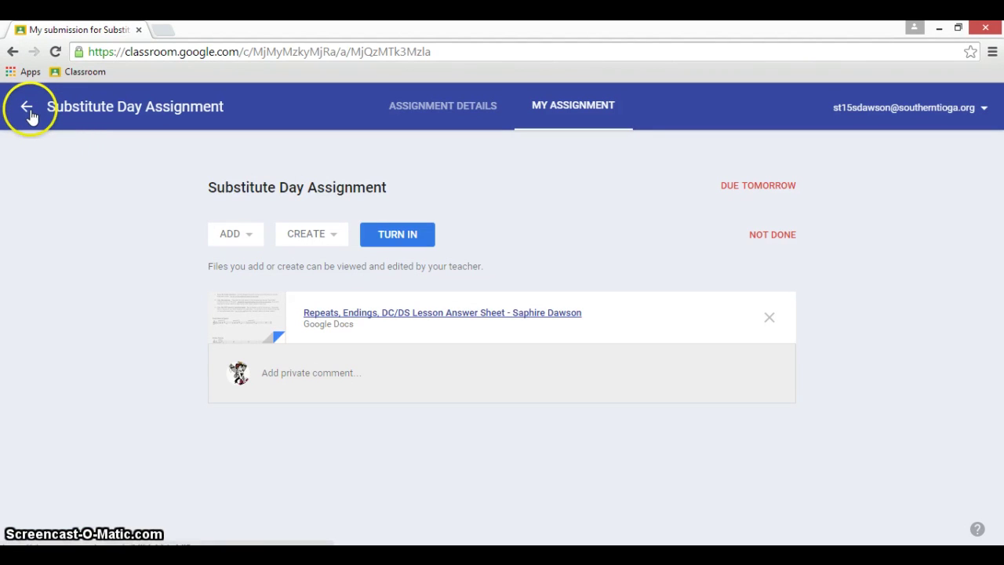
pyautogui.click(255, 238)
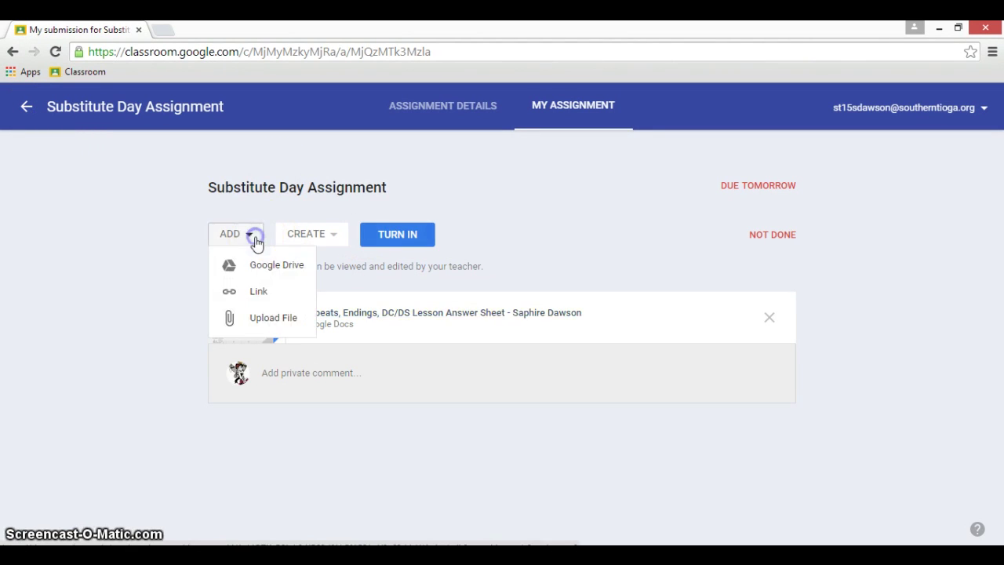
pyautogui.click(260, 319)
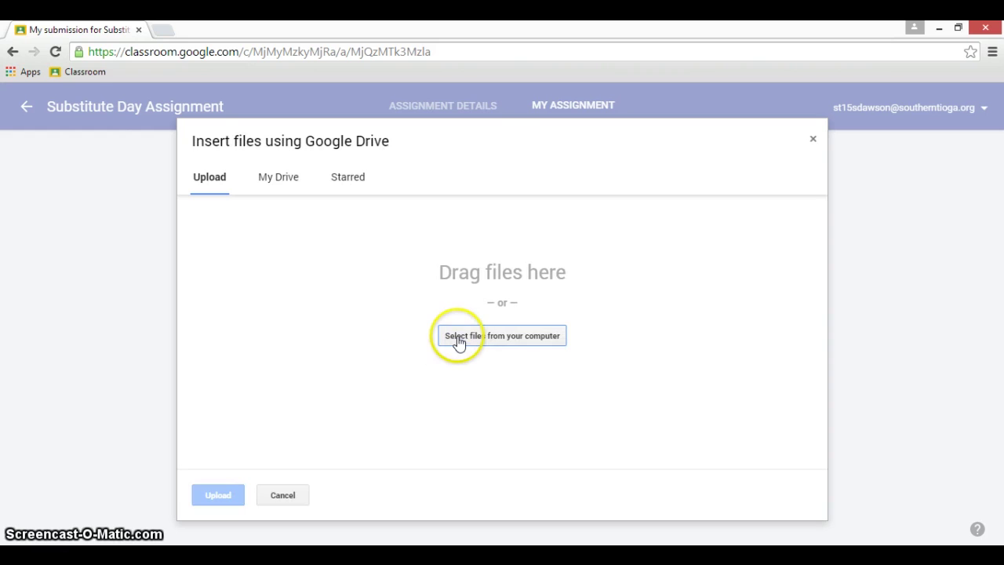
pyautogui.click(458, 337)
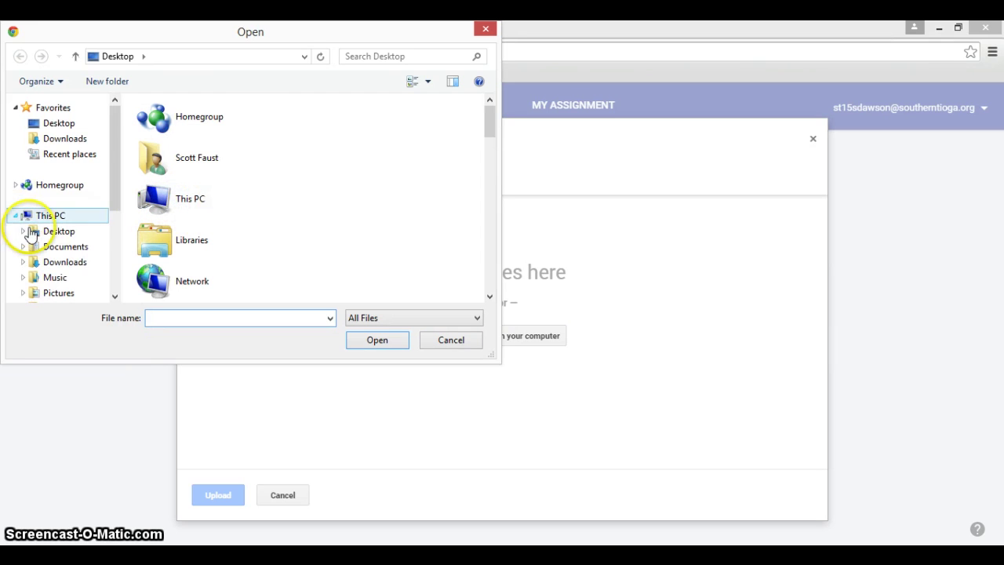
pyautogui.click(35, 267)
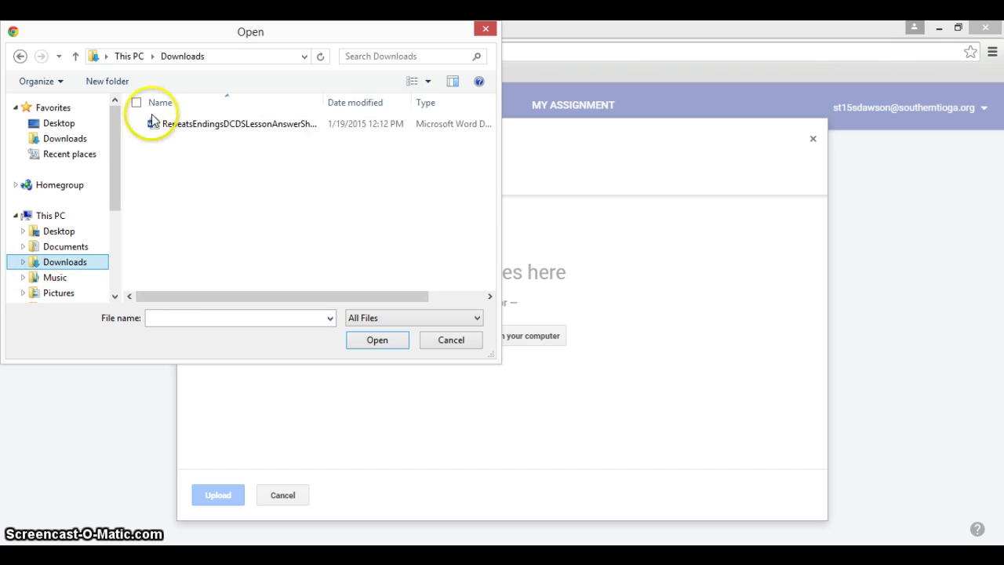
pyautogui.click(174, 128)
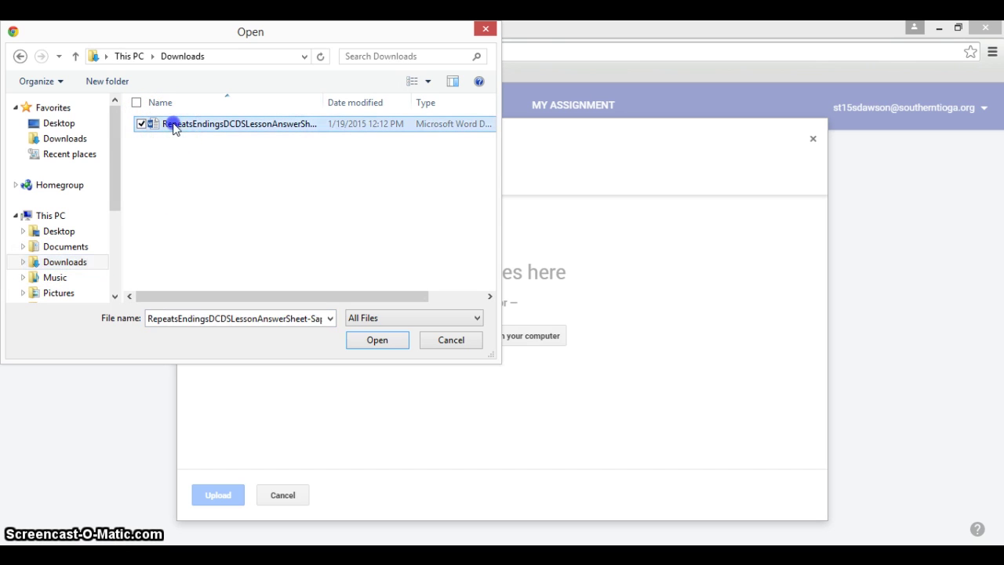
pyautogui.click(380, 343)
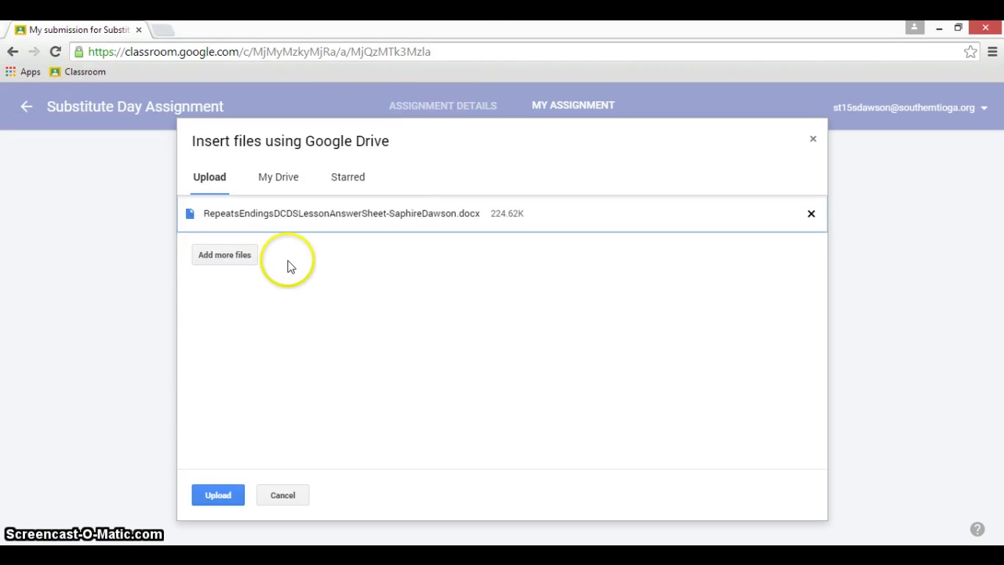
pyautogui.click(224, 493)
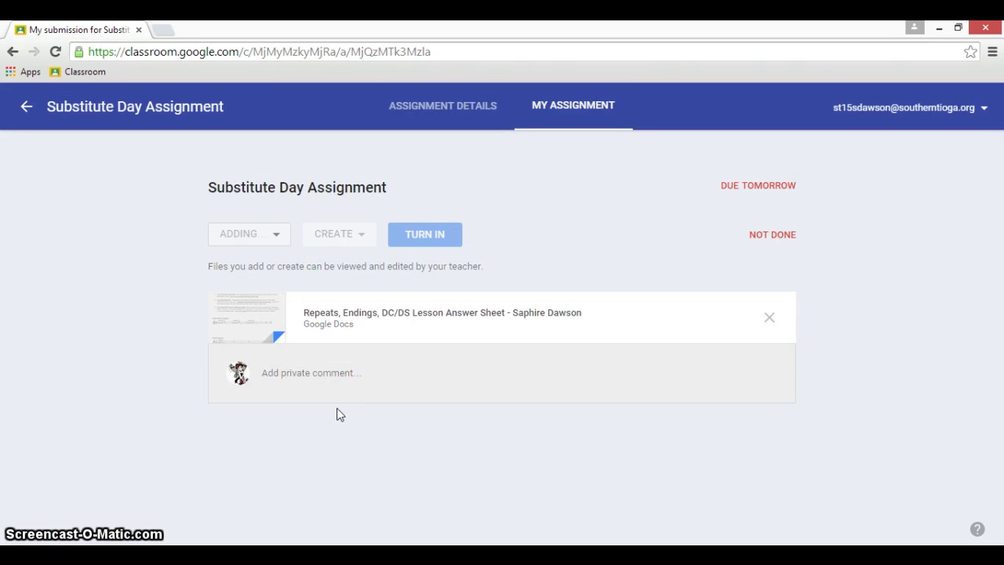
pyautogui.click(370, 272)
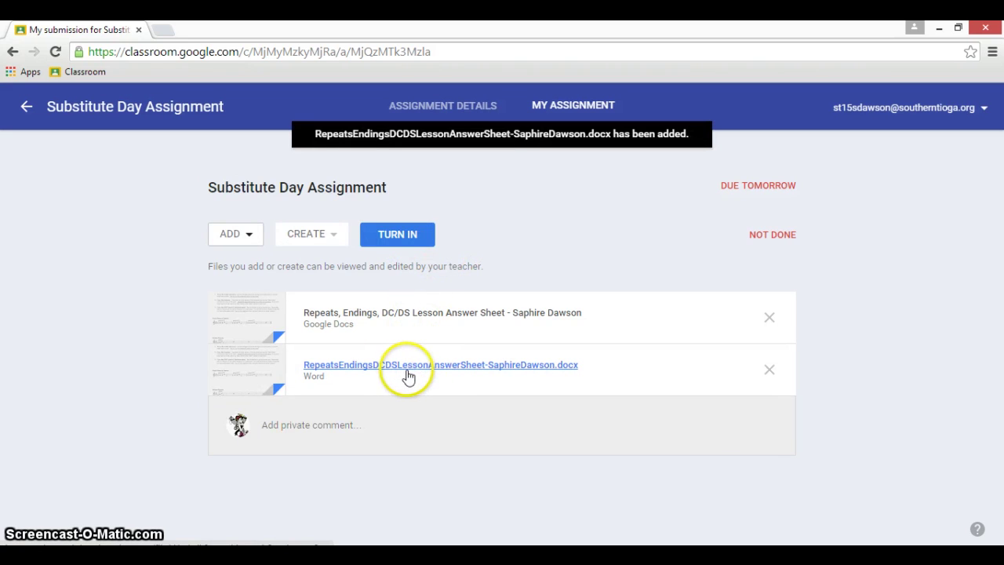
pyautogui.click(389, 311)
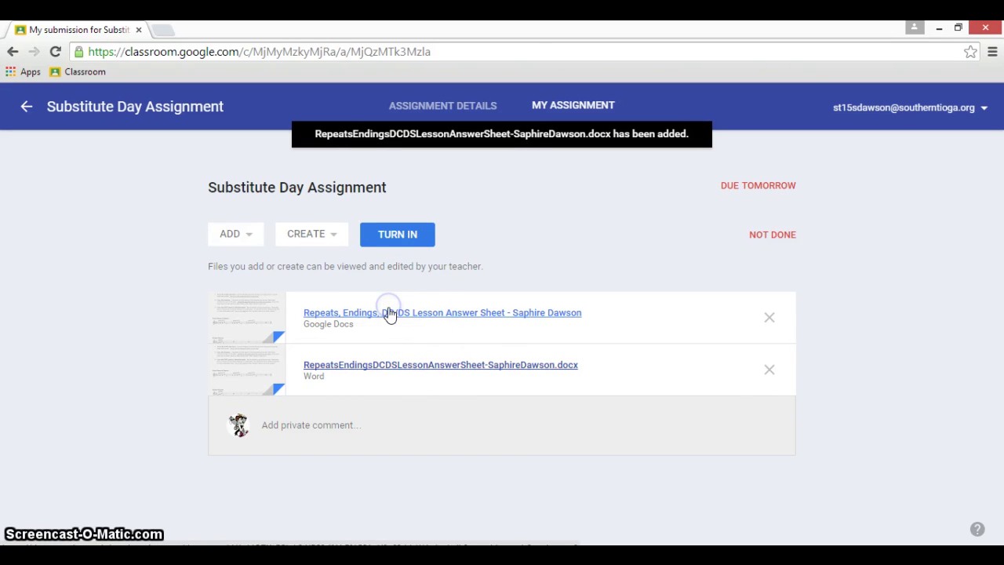
pyautogui.click(382, 240)
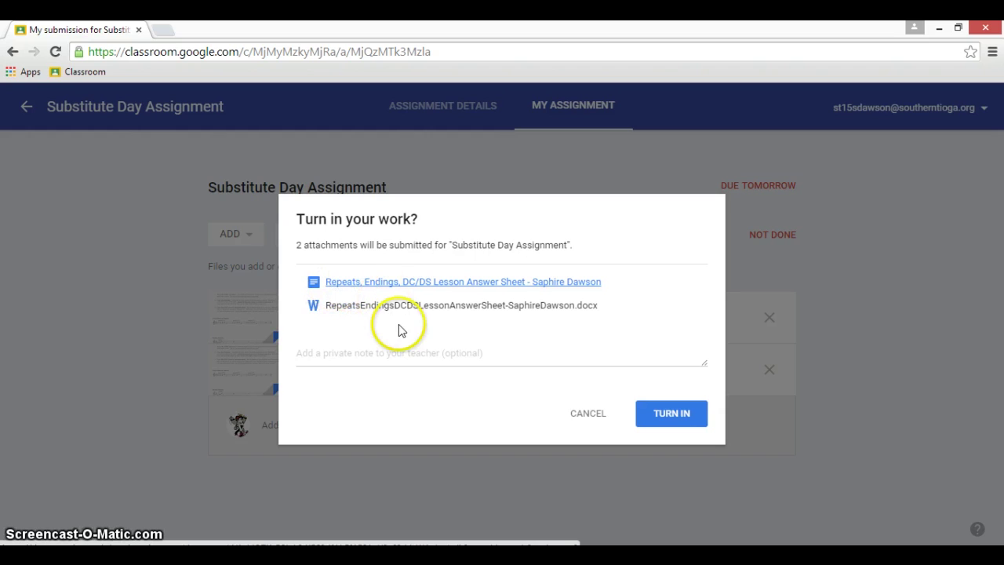
pyautogui.click(576, 409)
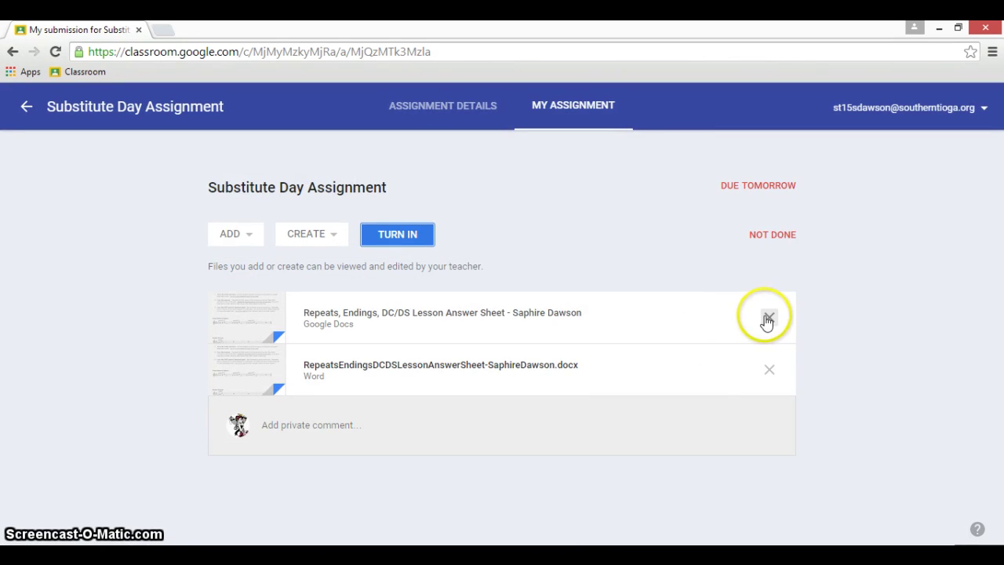
# Step: Remove the original Google Docs answer sheet from the submission and turn in the assignment with only the Word file attached
pyautogui.click(766, 318)
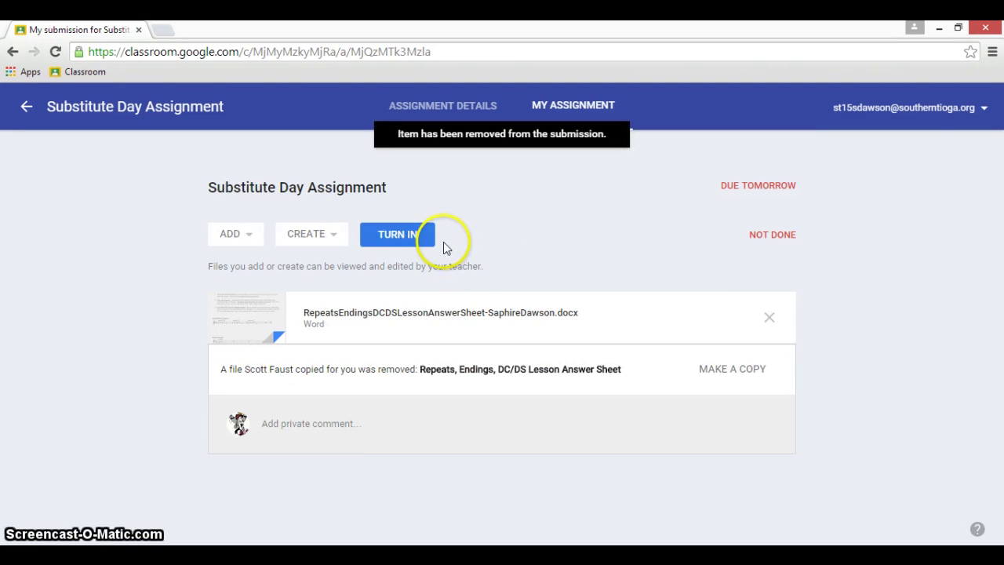
pyautogui.click(407, 248)
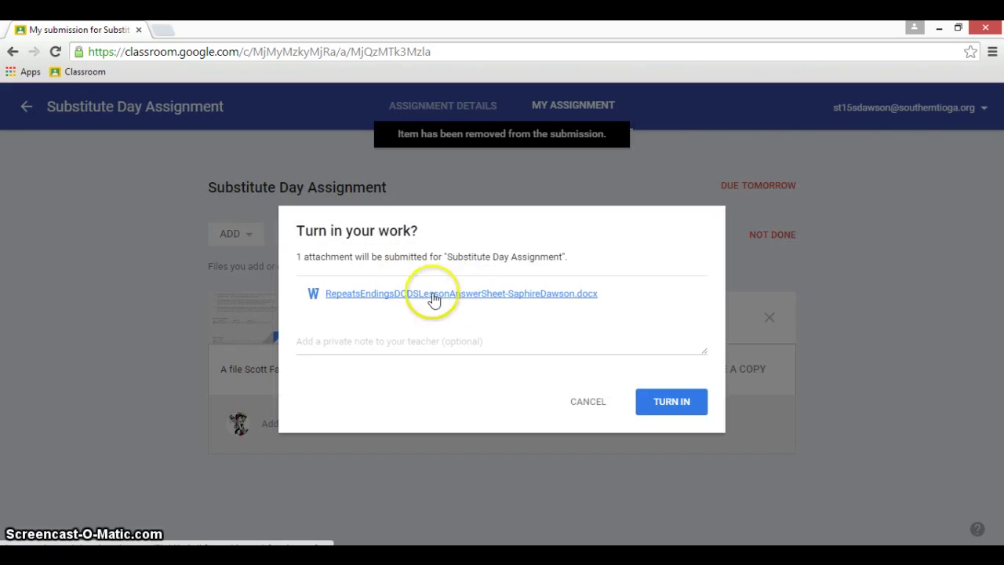
pyautogui.click(663, 402)
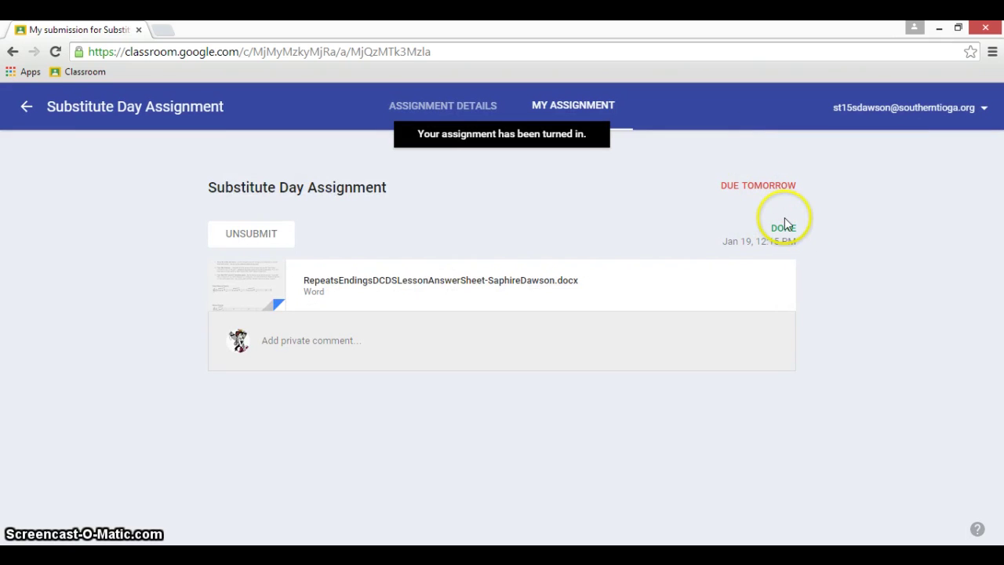
# Step: Return to the 7th Grade Music class stream
pyautogui.click(19, 106)
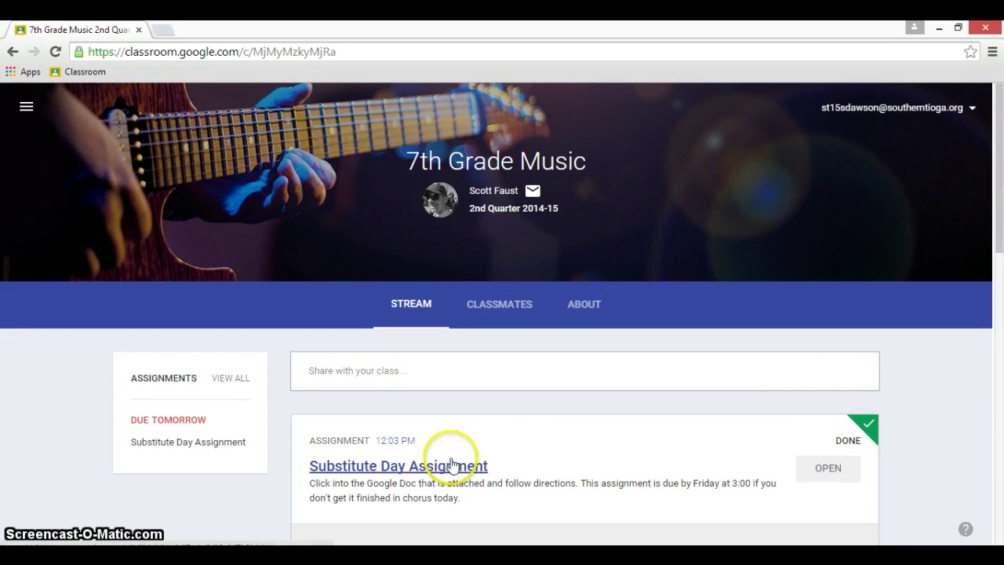
pyautogui.click(209, 476)
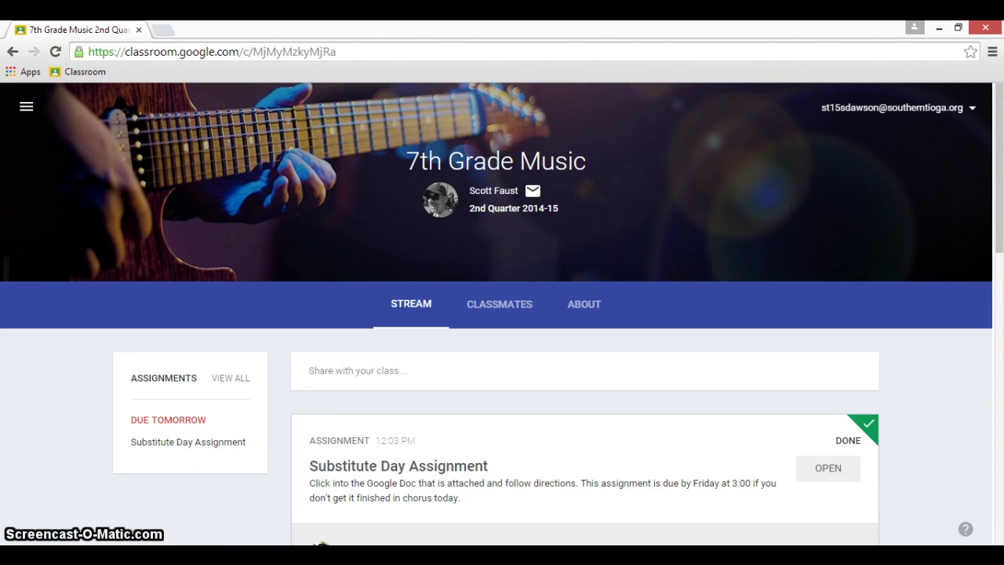